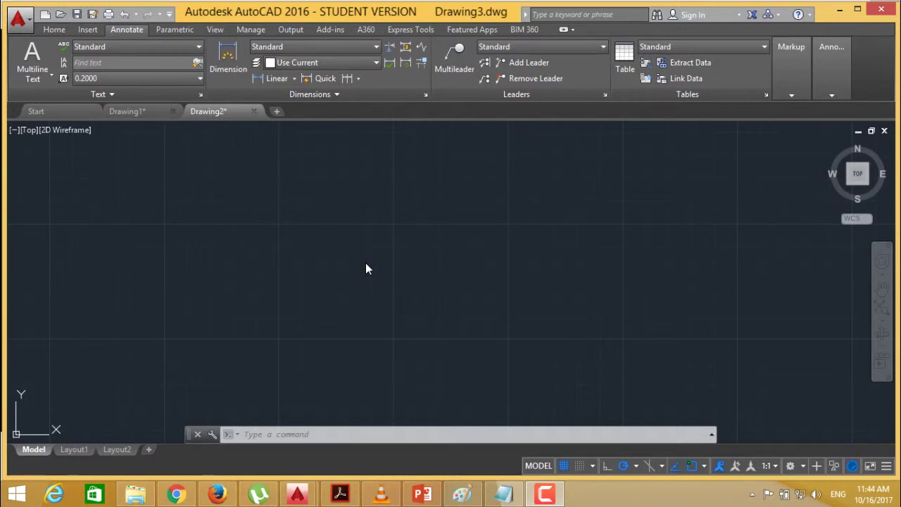
- Draw a circle with the C command by picking its centre and radius
type("c")
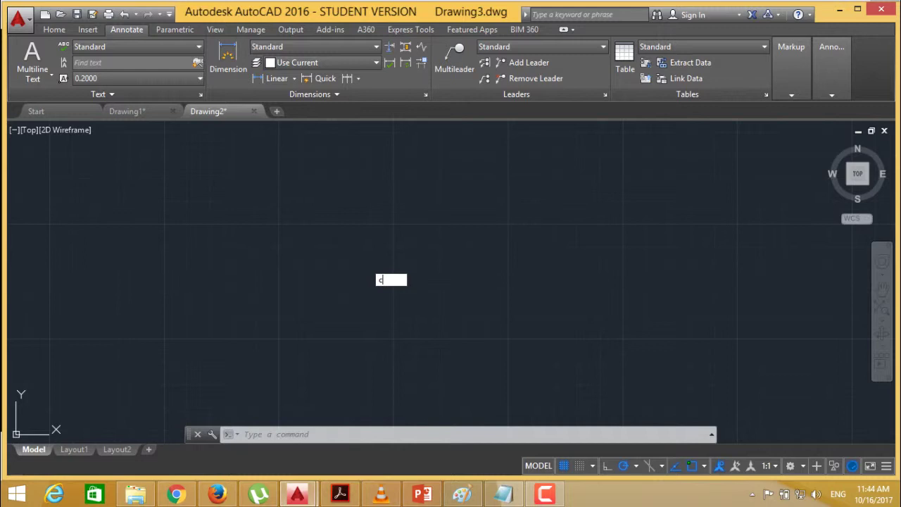
key("Return")
left_click(365, 262)
left_click(413, 331)
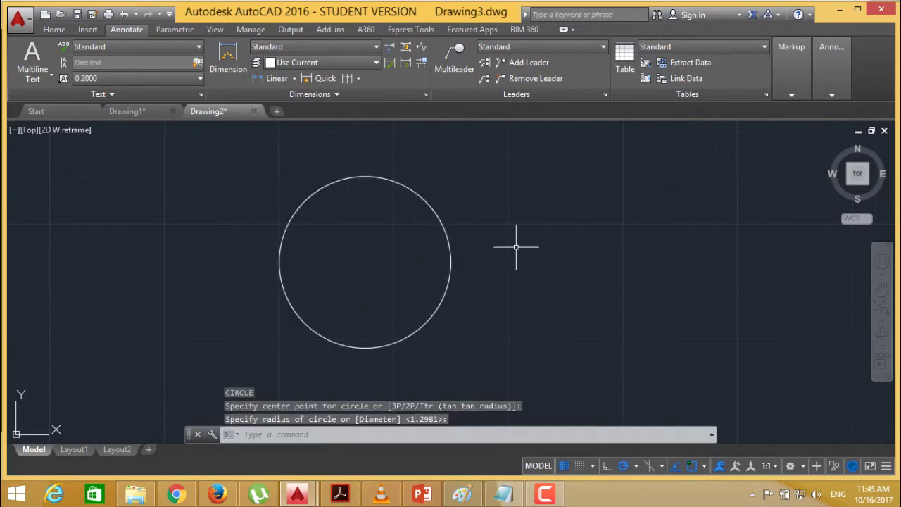
- Add a centre mark to the circle
left_click(338, 92)
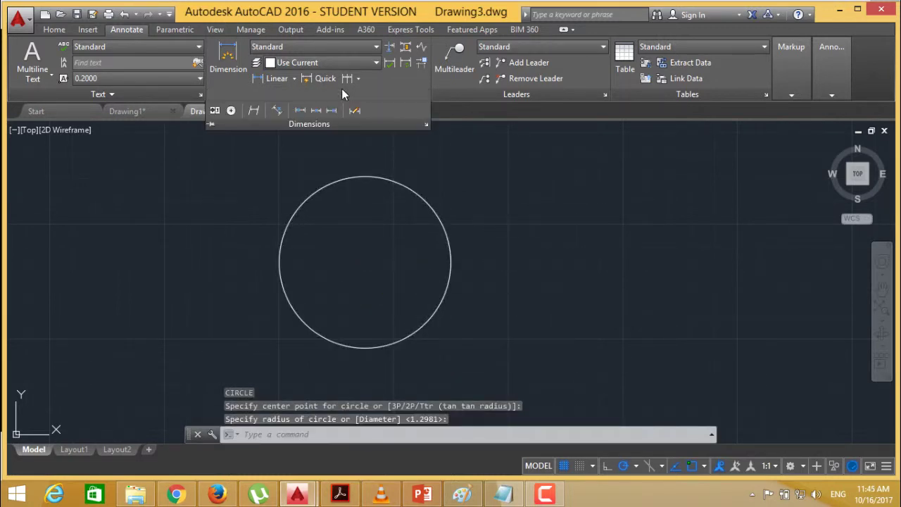
left_click(232, 112)
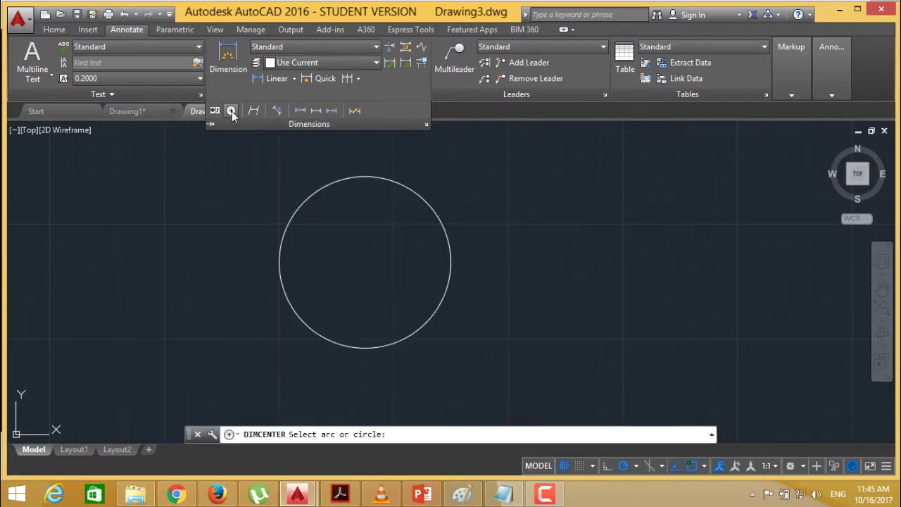
left_click(351, 179)
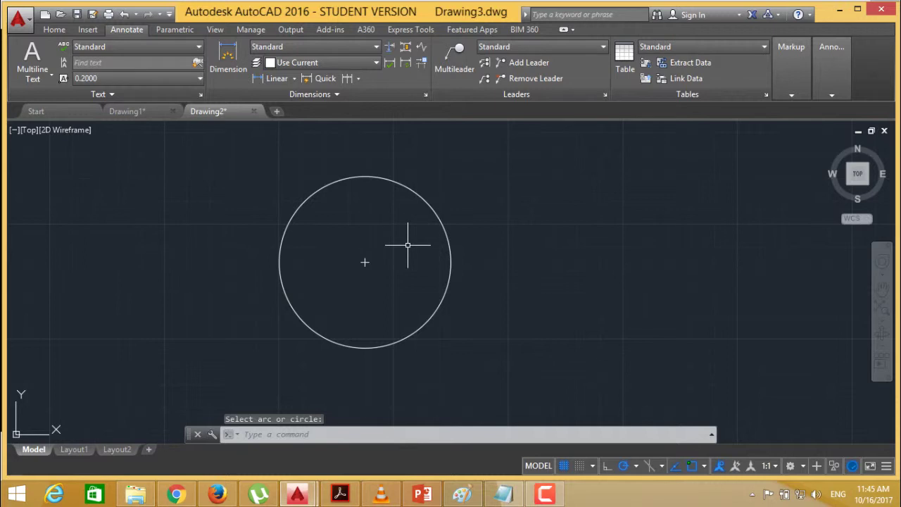
- Add a 6.4696 horizontal linear dimension right of the circle, placed below its points
left_click(276, 78)
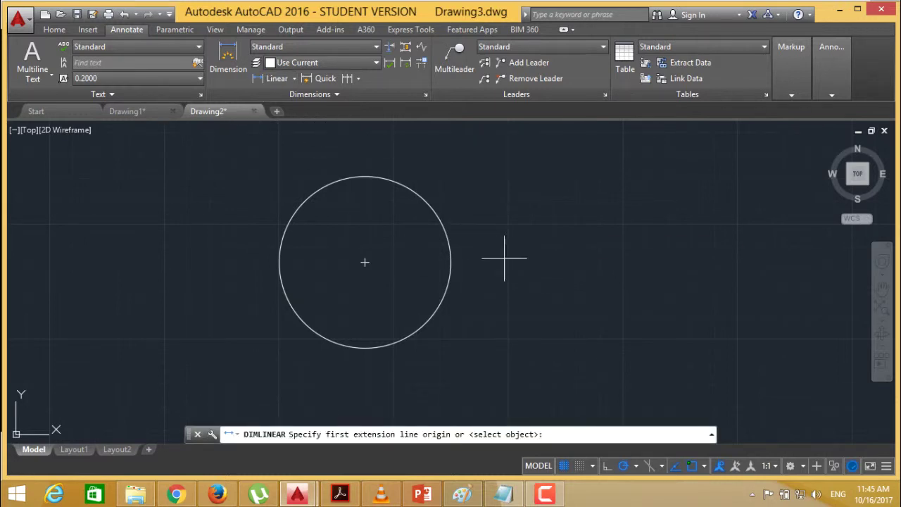
left_click(487, 260)
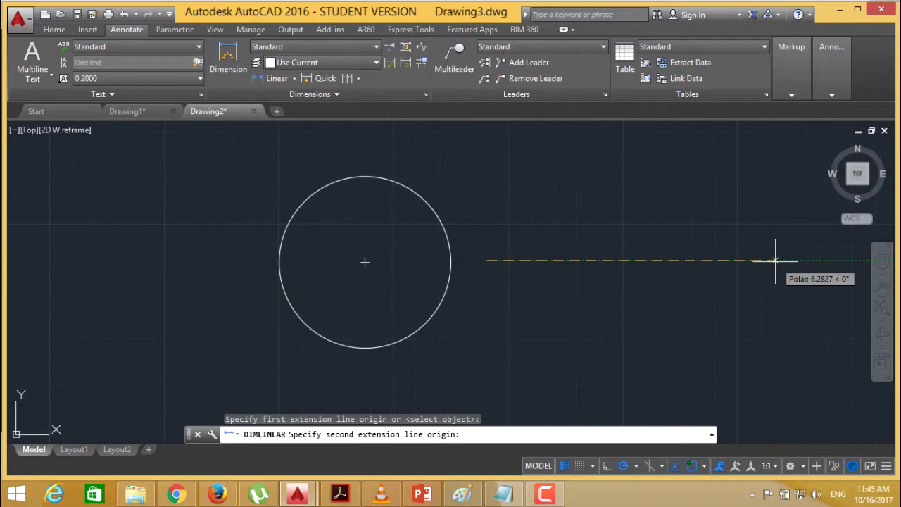
left_click(784, 260)
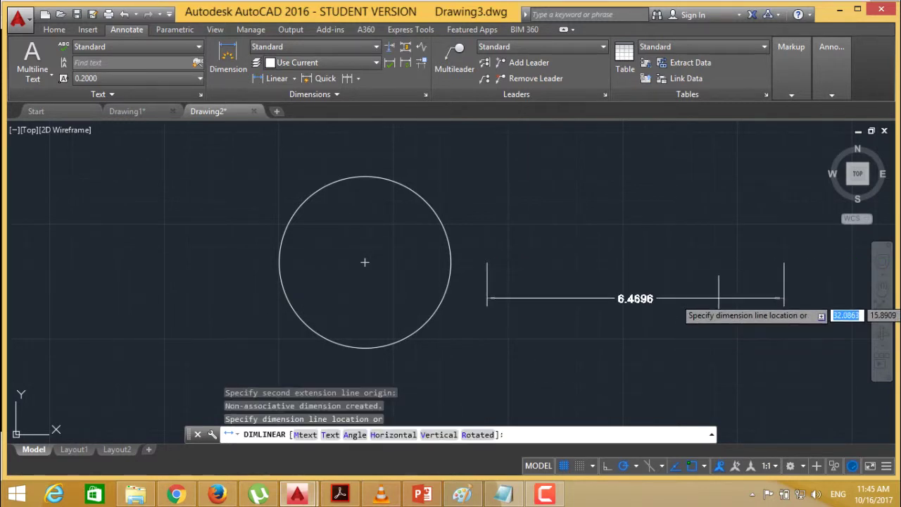
left_click(719, 298)
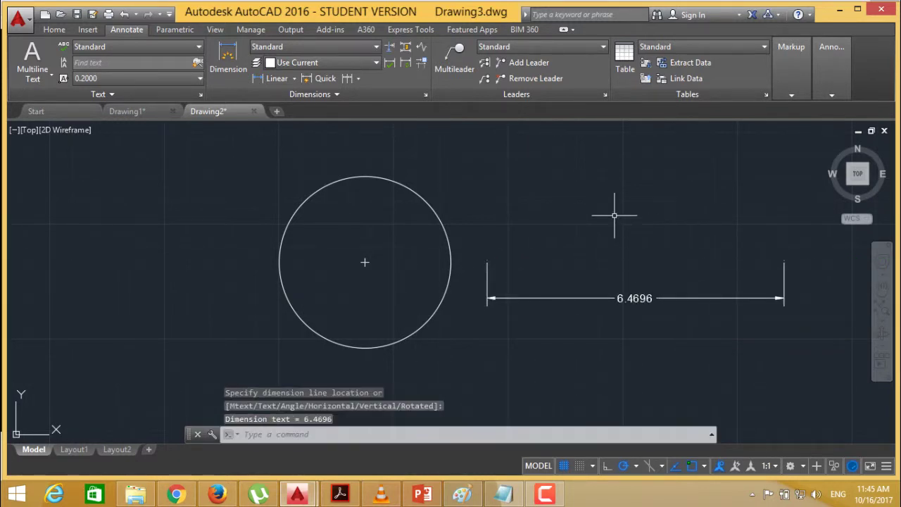
- Configure an angular inspection for the 6.4696 dimension with label DimLabel1 at 100% rate
left_click(623, 297)
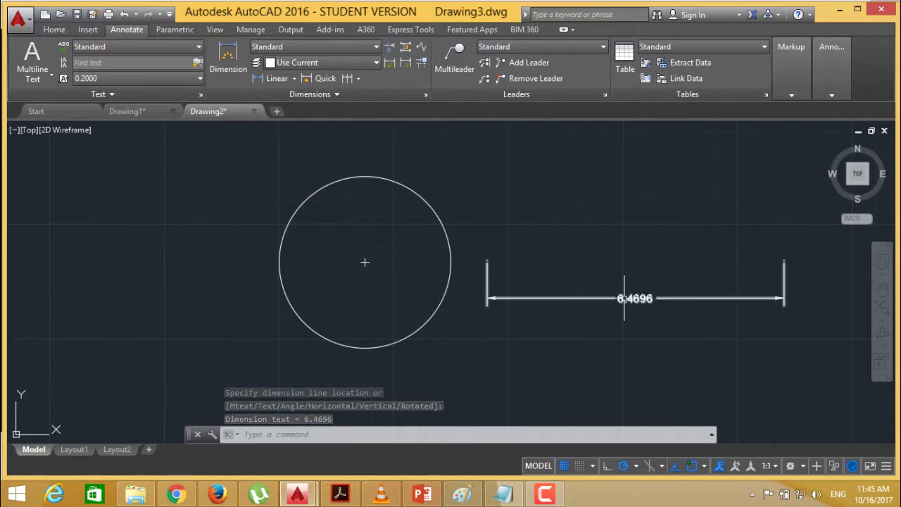
left_click(392, 67)
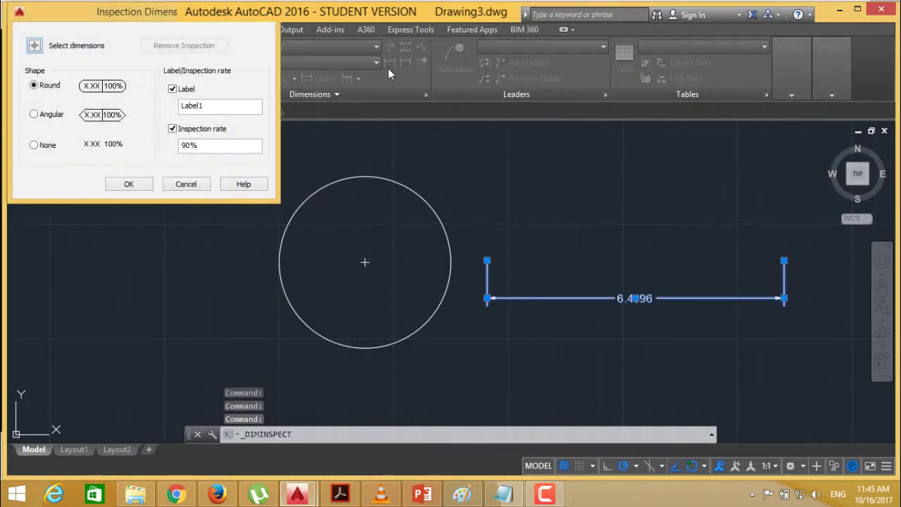
left_click_drag(145, 27, 432, 76)
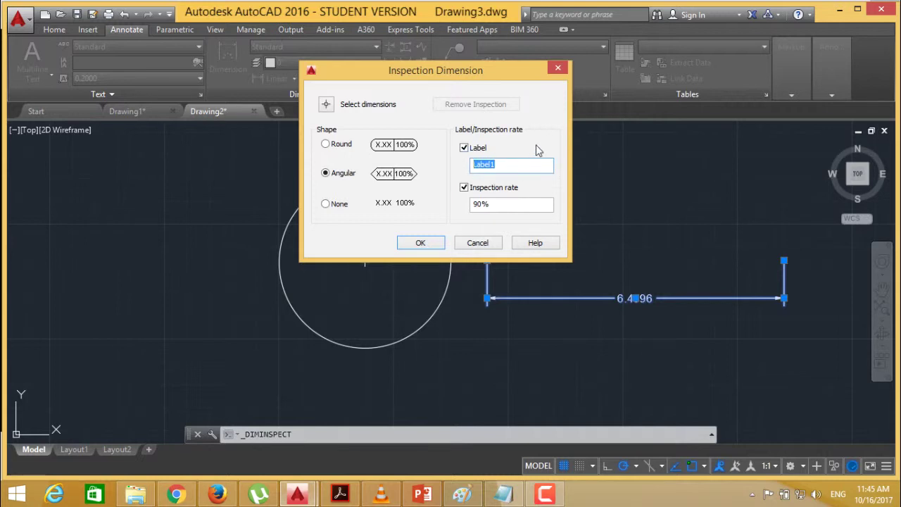
type("DimLabel1")
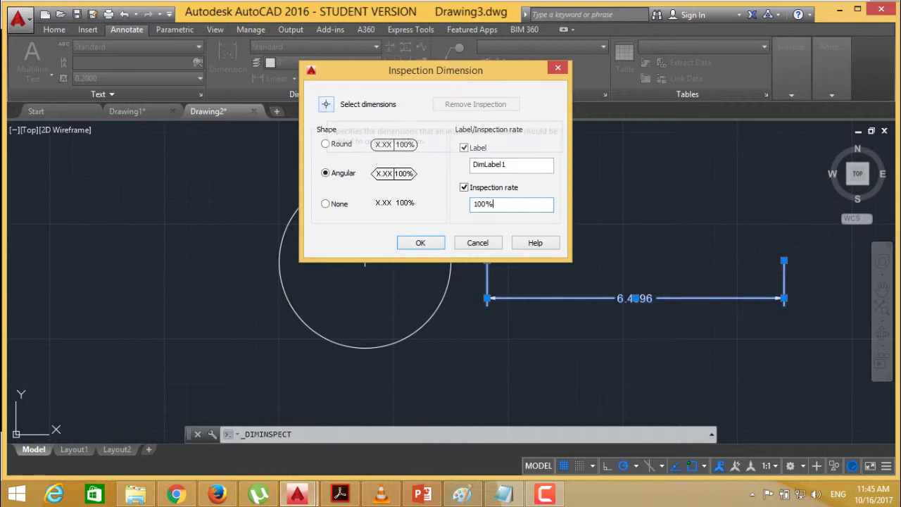
left_click(326, 104)
- Apply the DimLabel1 100% inspection label to the 6.4696 dimension
left_click(634, 298)
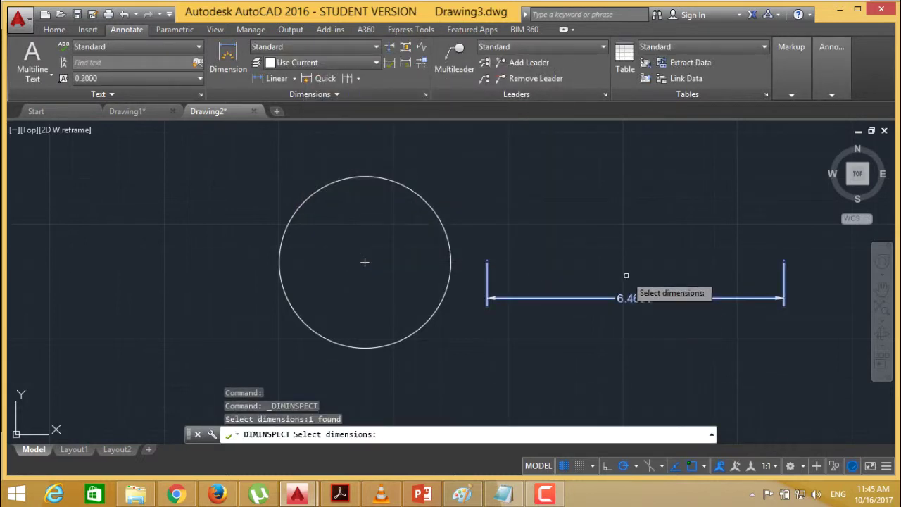
key("Return")
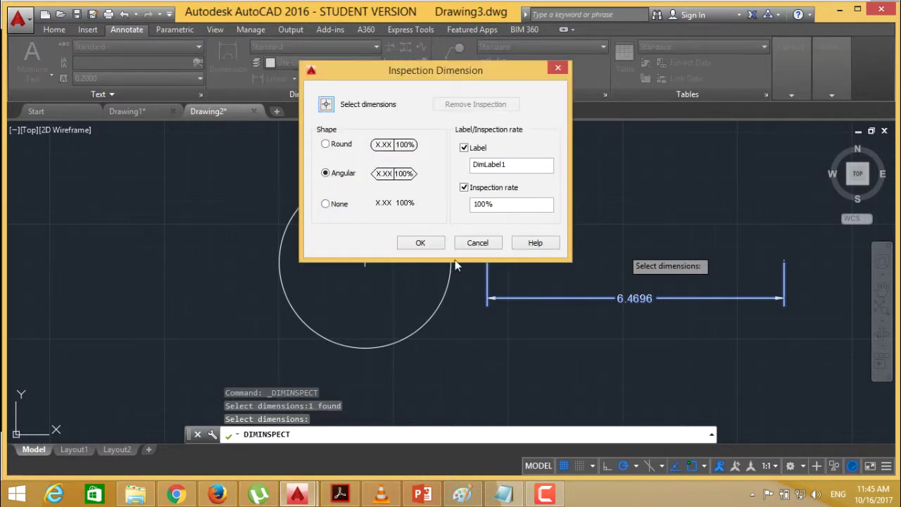
left_click(420, 243)
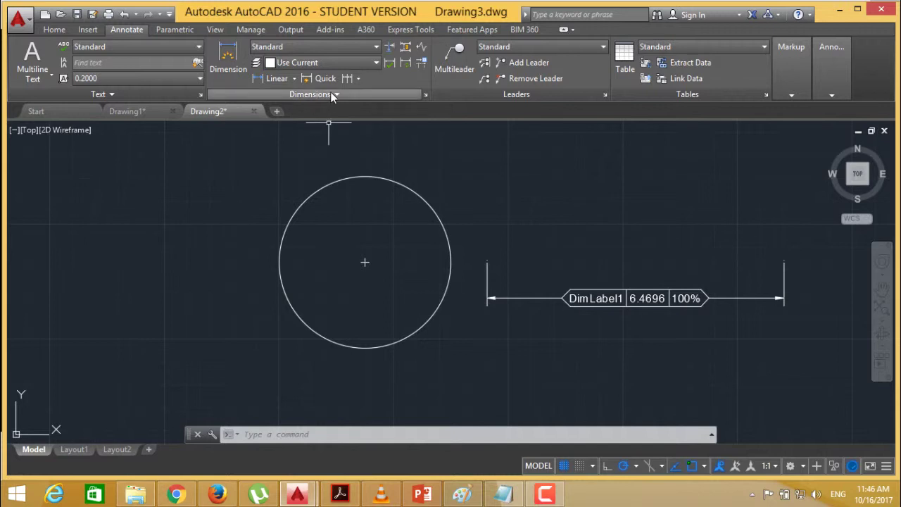
- Add a jog to the left part of the inspection dimension's line
left_click(422, 54)
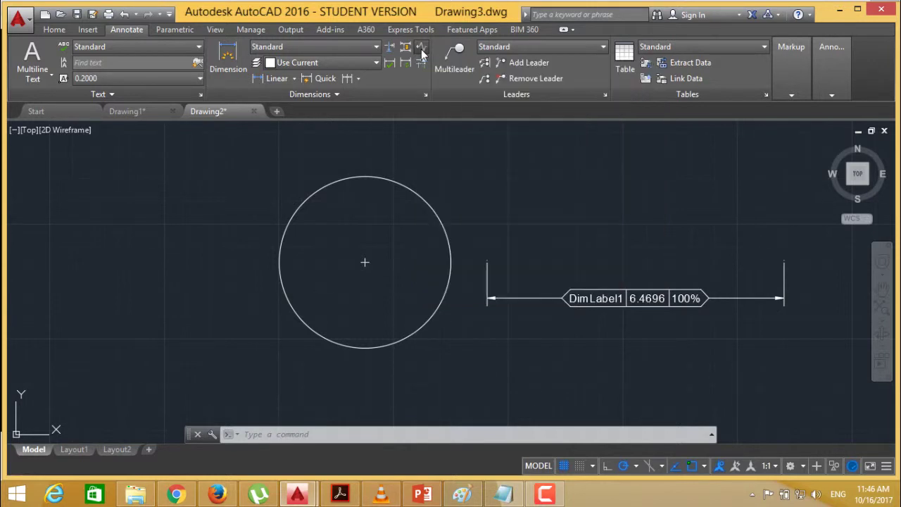
left_click(525, 298)
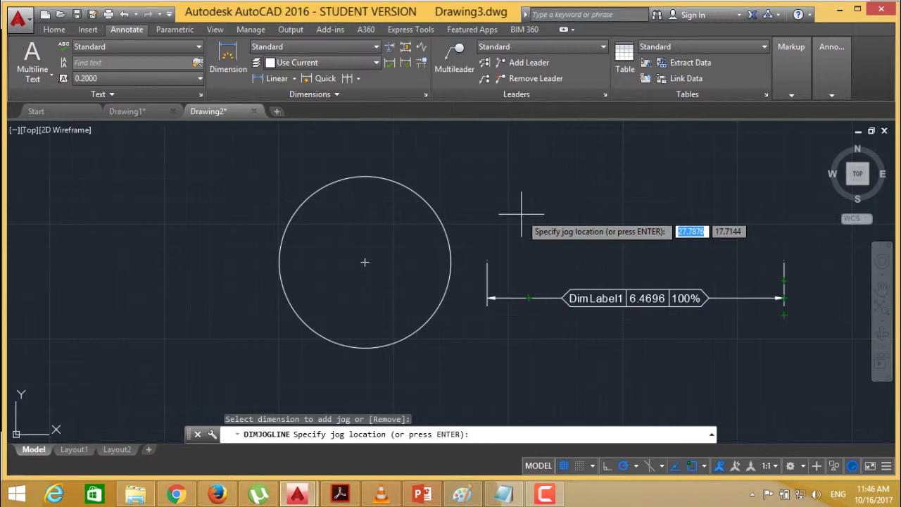
left_click(531, 298)
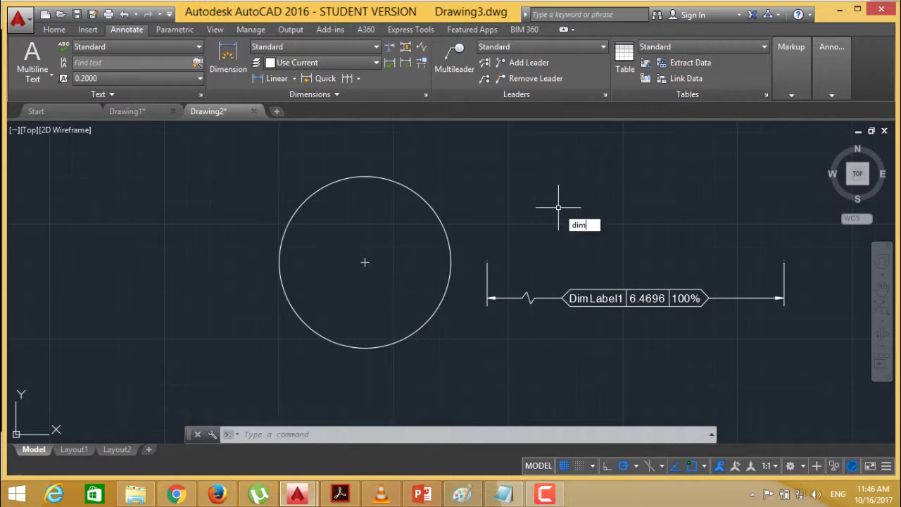
- Override the jogged inspection dimension's text to read 10.42 using DIMEDIT New
key("Return")
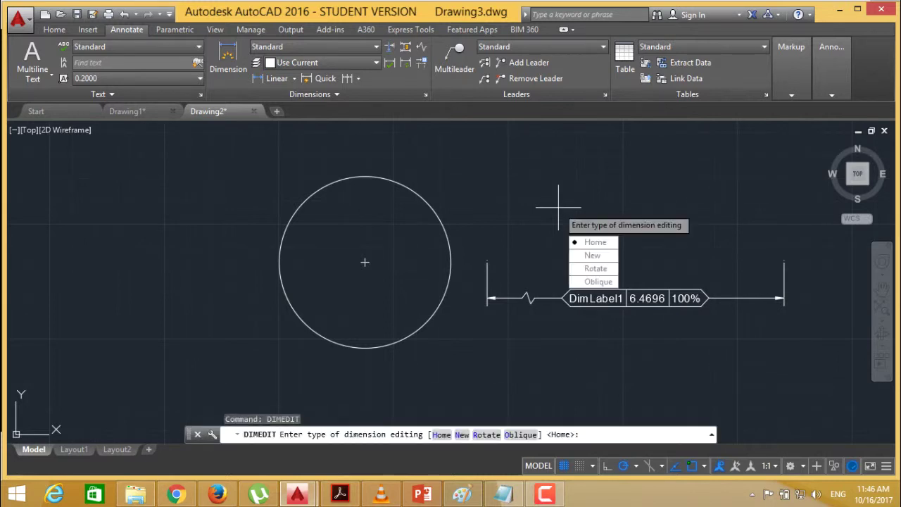
left_click(580, 256)
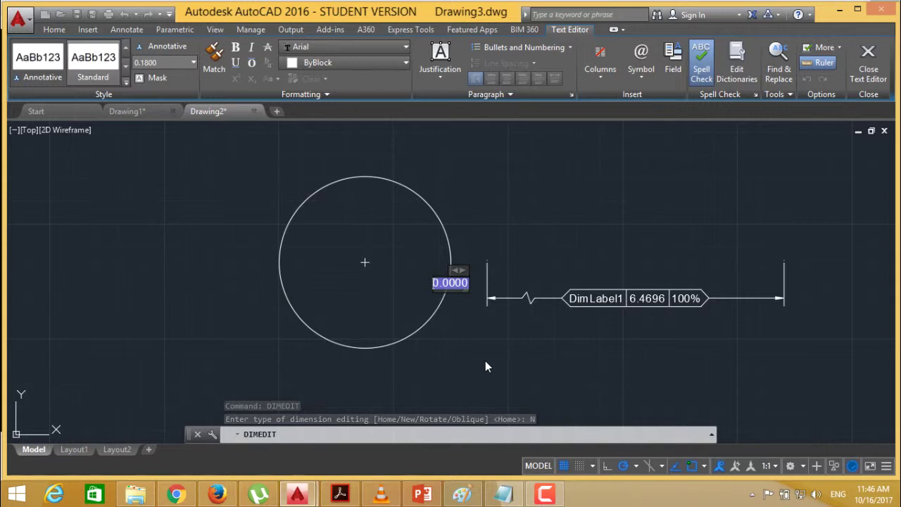
type("10")
type(".42")
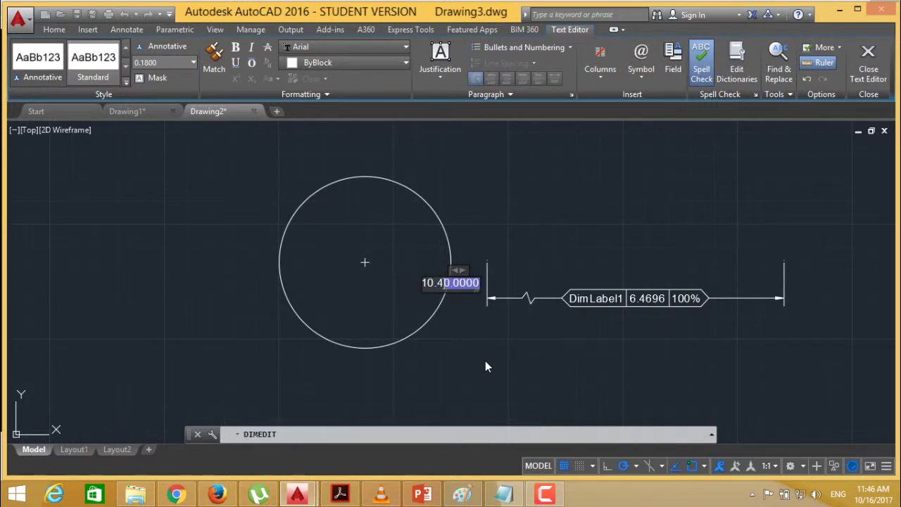
key("Delete")
key("Return")
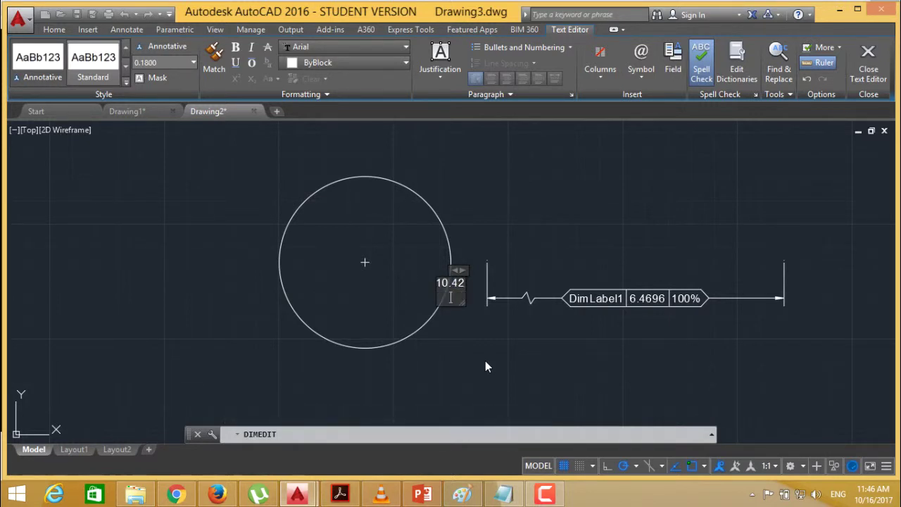
left_click(553, 271)
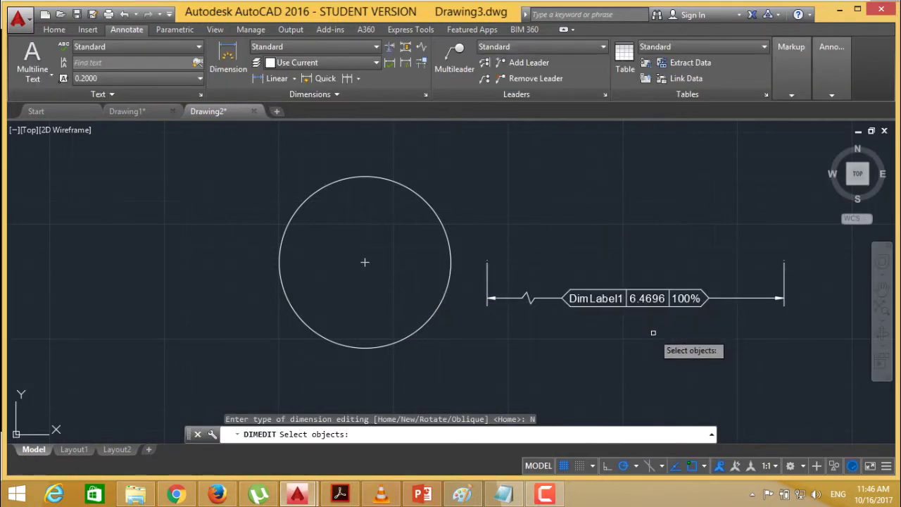
left_click(645, 303)
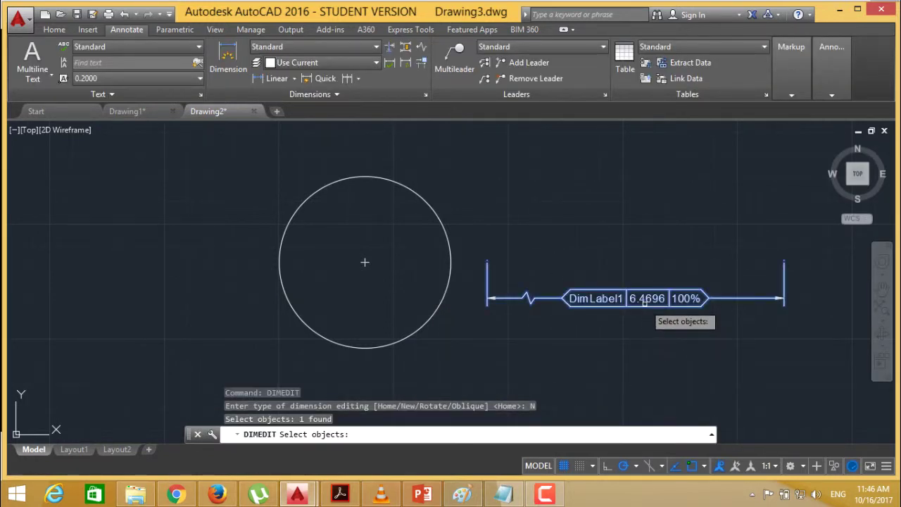
key("Return")
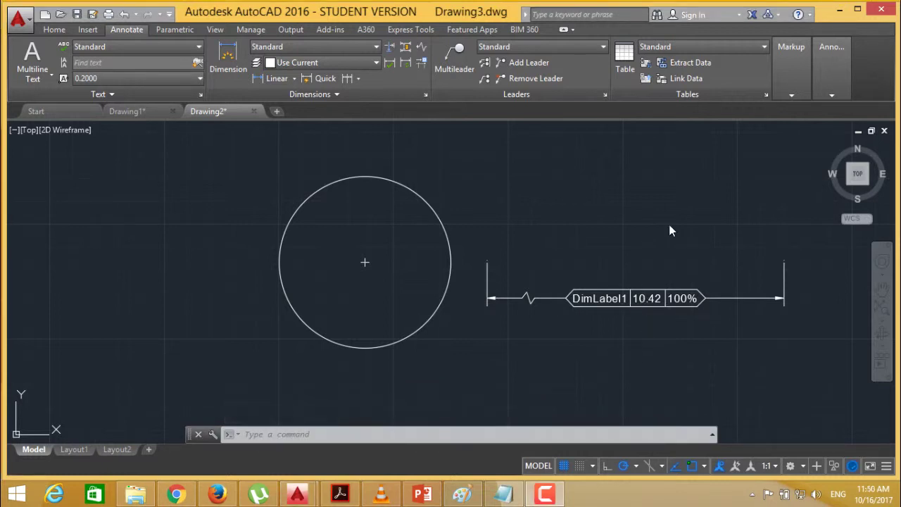
left_click(295, 79)
- Add a second linear dimension, measuring 6.1821, above the inspection dimension
left_click(274, 97)
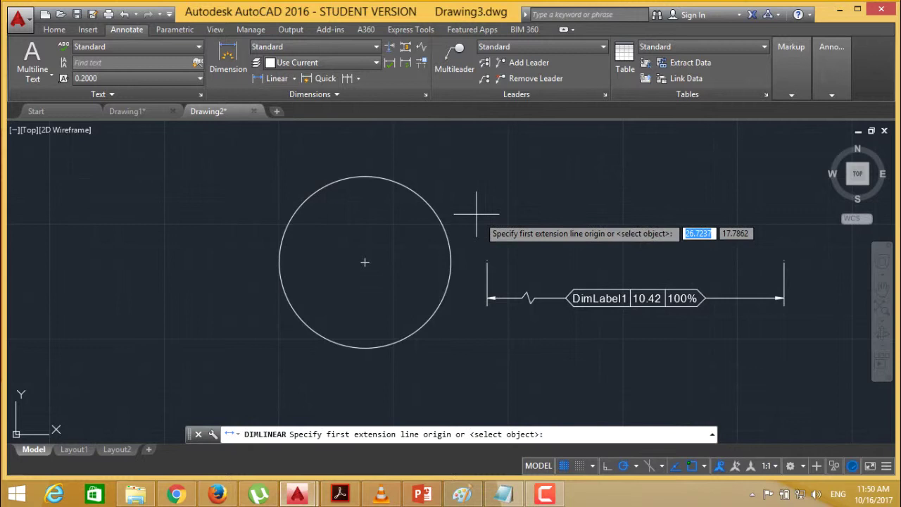
left_click(480, 217)
left_click(764, 216)
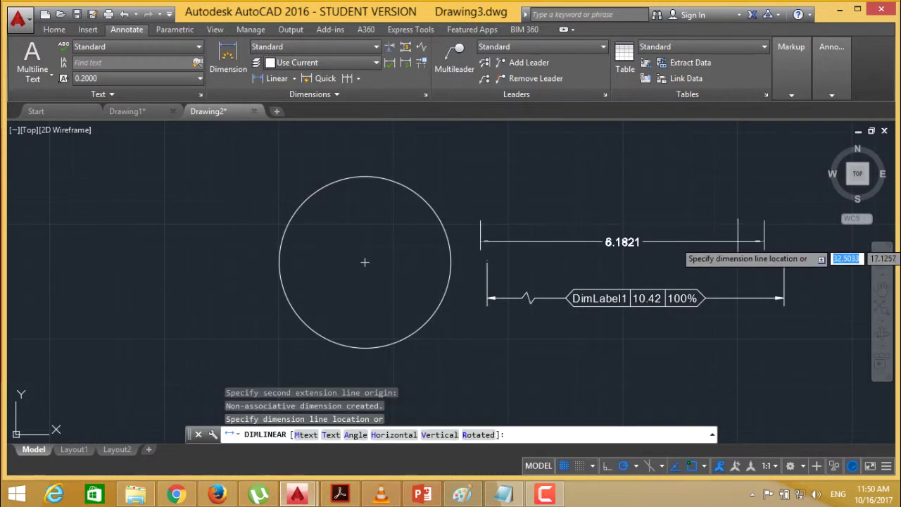
left_click(729, 185)
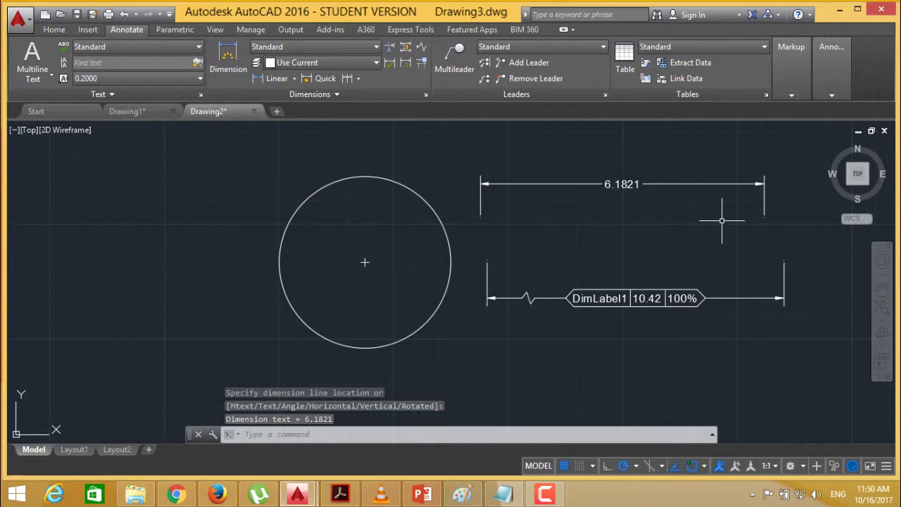
- Override the 6.1821 dimension's text to 10.42 with DIMEDIT New
type("Di")
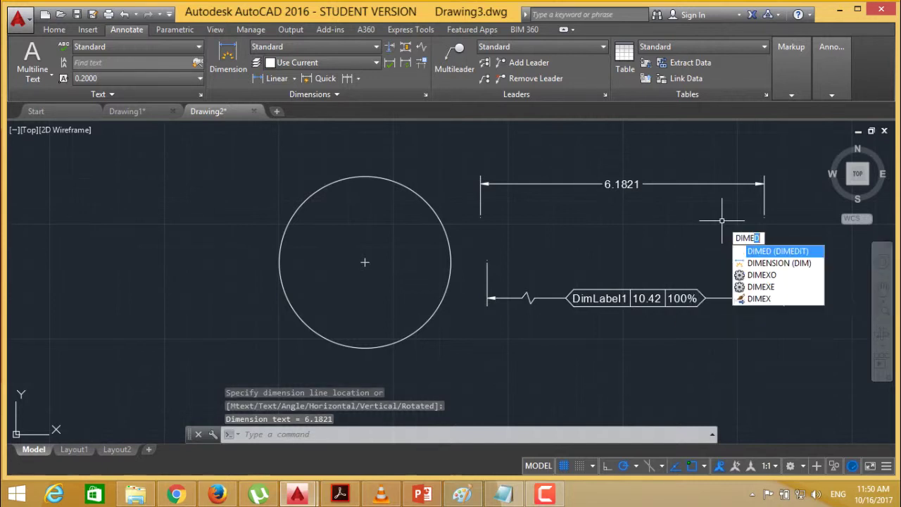
left_click(764, 255)
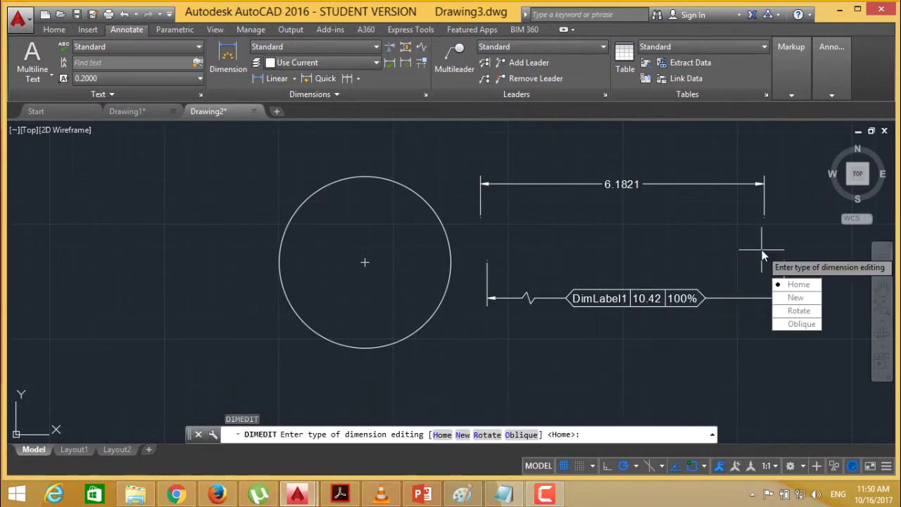
left_click(795, 298)
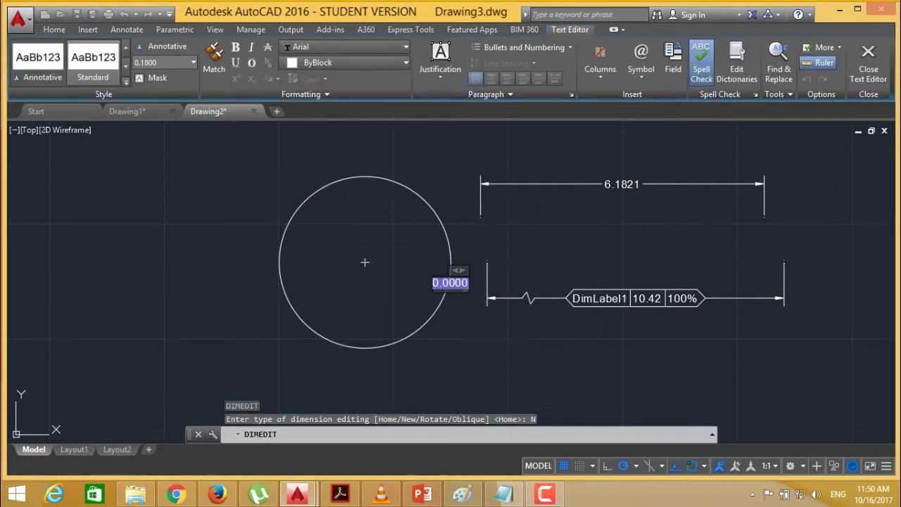
key("Delete")
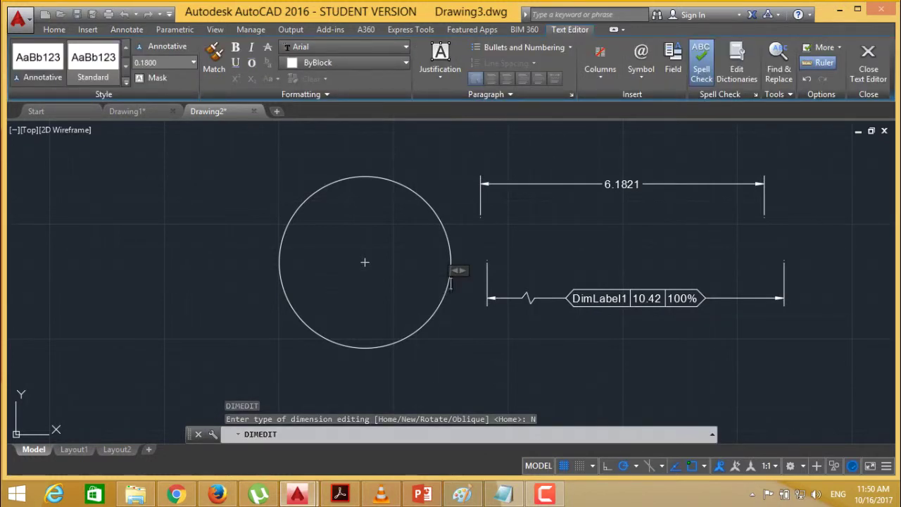
type("10.42")
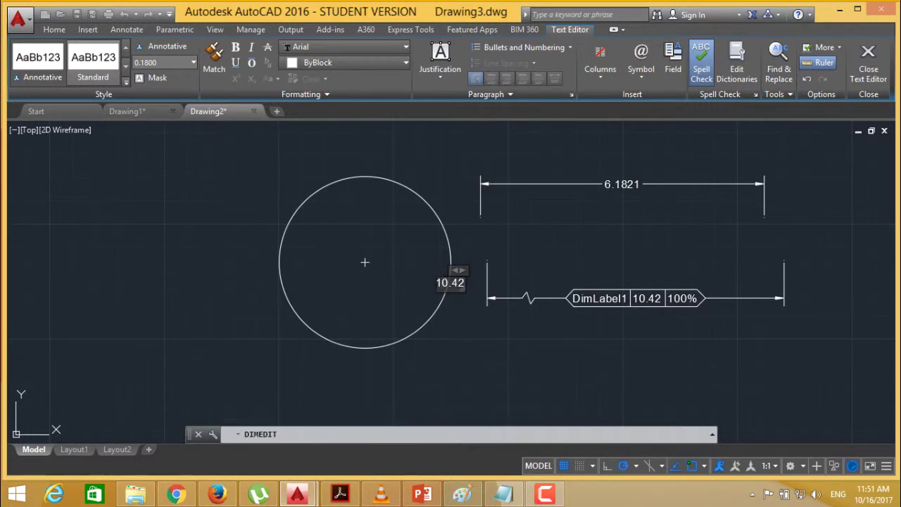
key("Return")
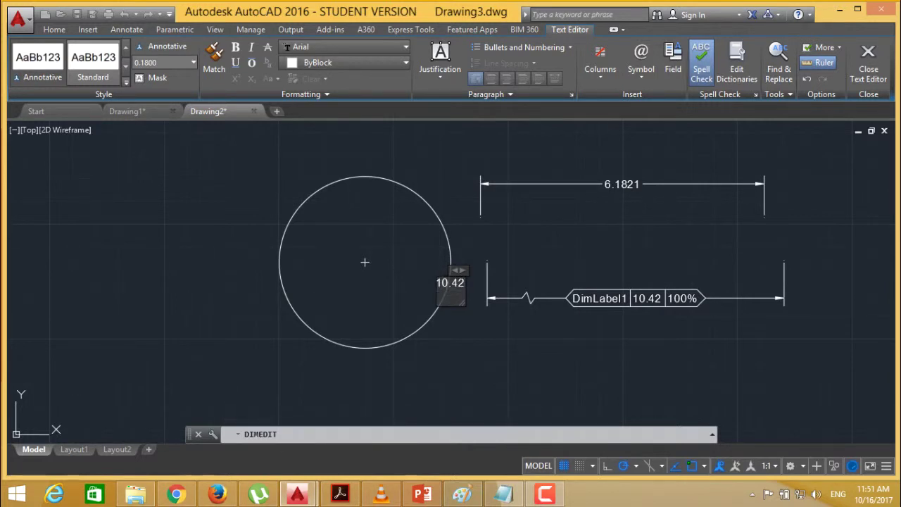
left_click(530, 247)
left_click(481, 186)
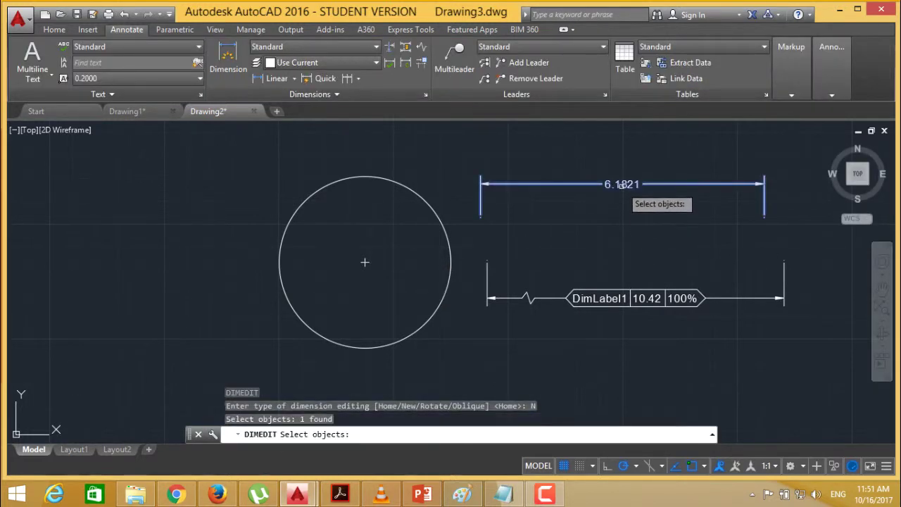
key("Return")
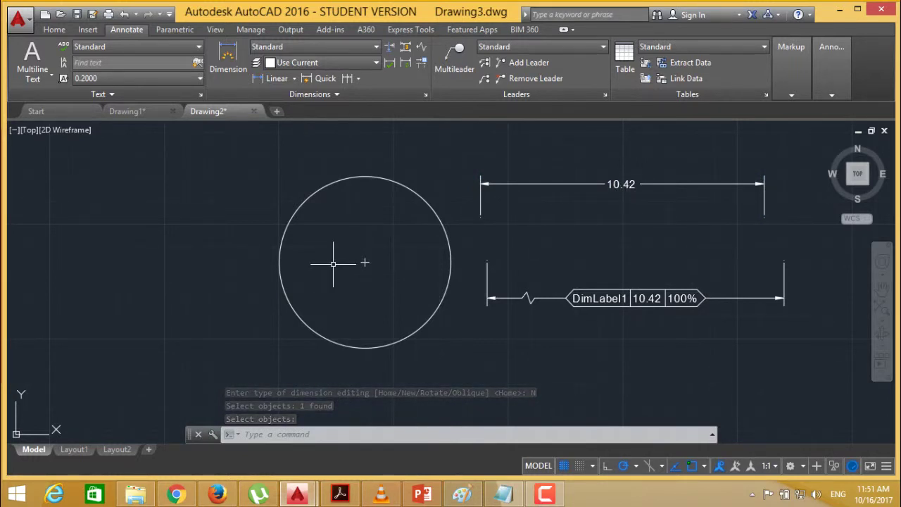
left_click(618, 185)
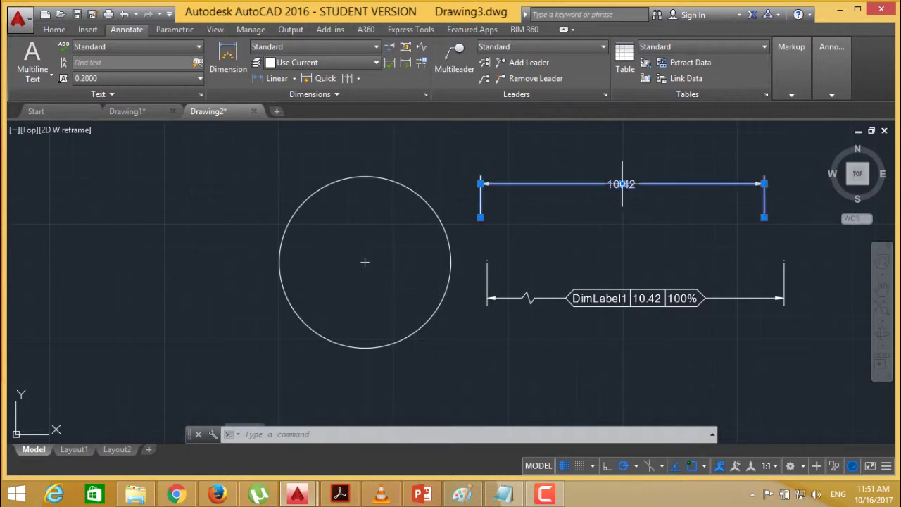
- Justify the top dimension's 10.42 text left, then centre, and finally right
left_click(343, 93)
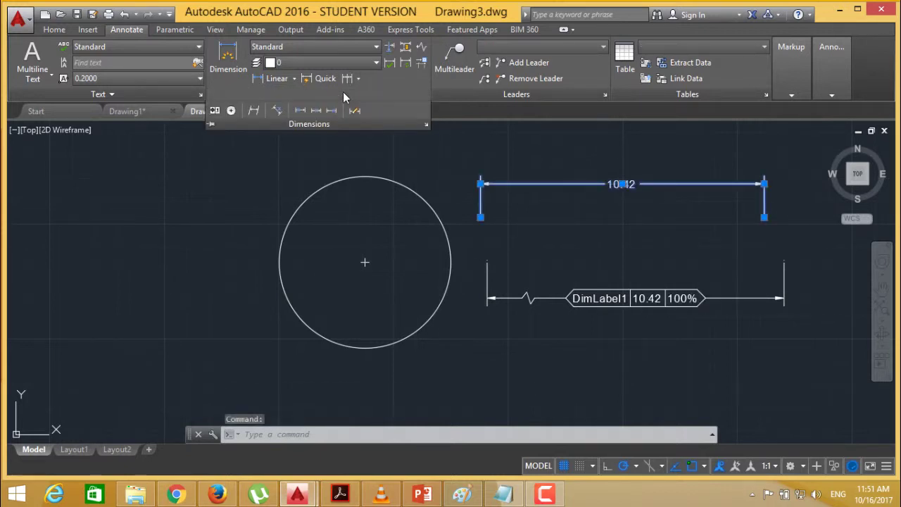
left_click(306, 109)
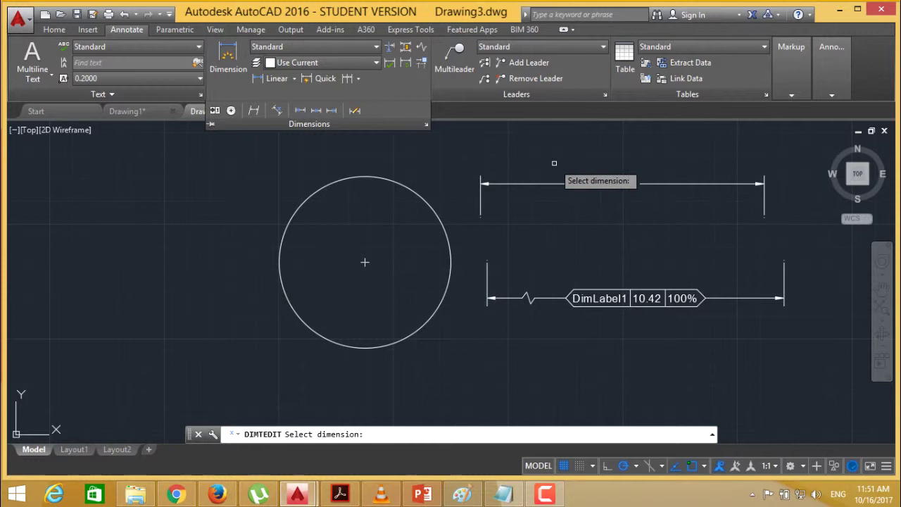
left_click(585, 184)
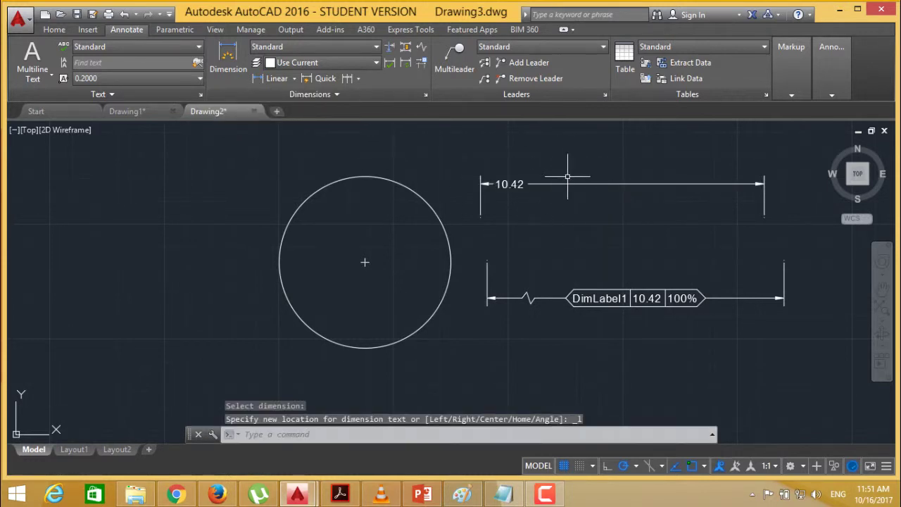
left_click(343, 94)
left_click(317, 110)
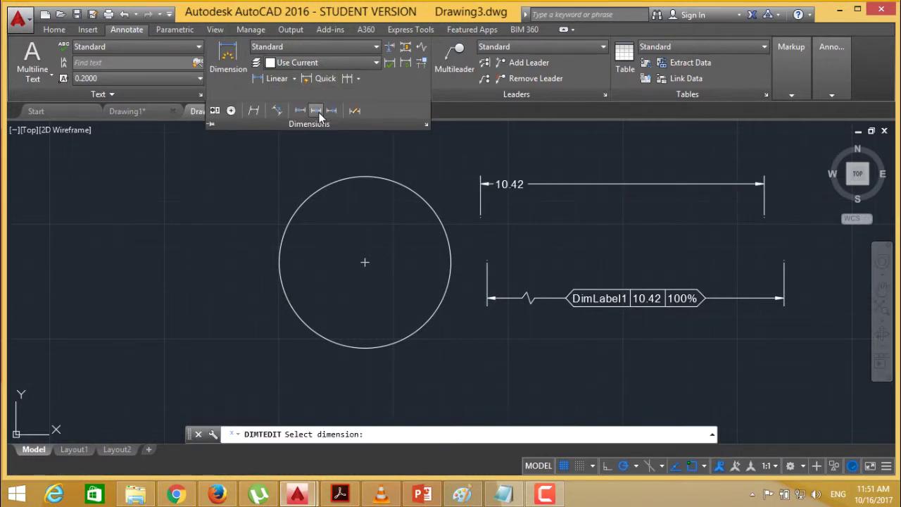
left_click(528, 183)
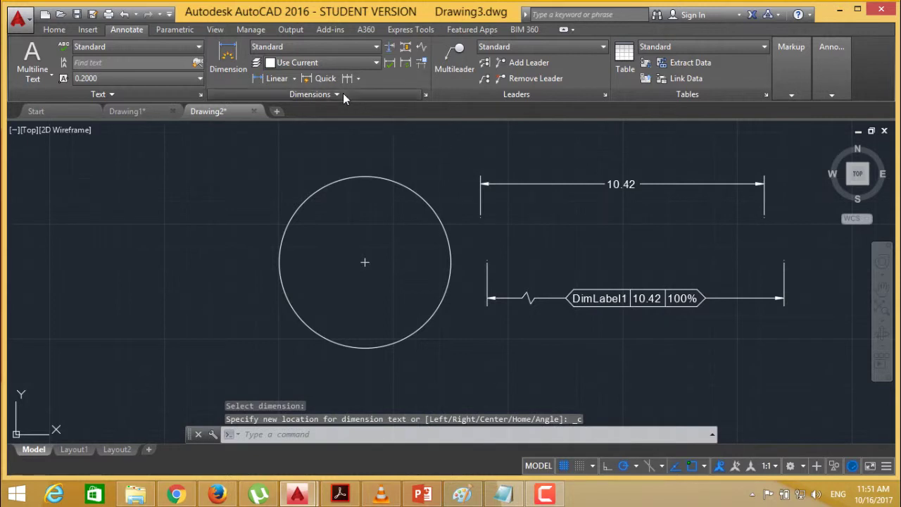
left_click(343, 93)
left_click(331, 109)
left_click(584, 183)
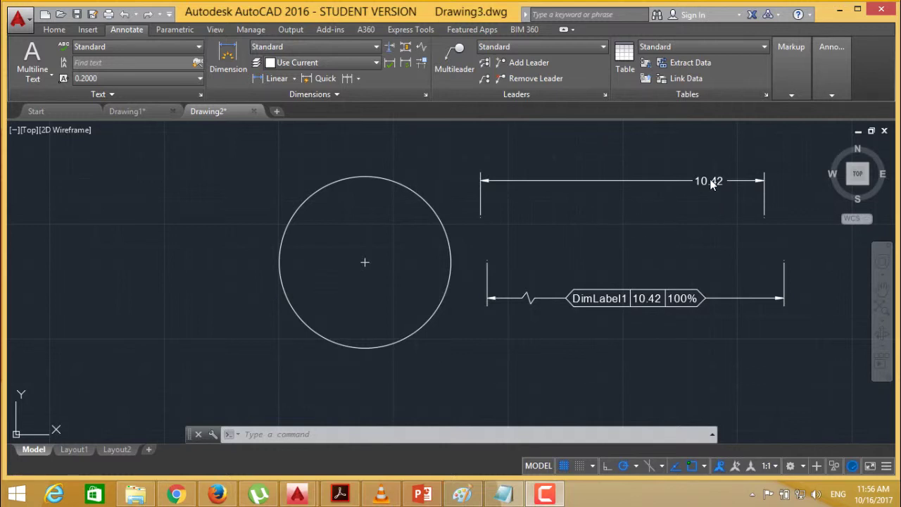
left_click(345, 91)
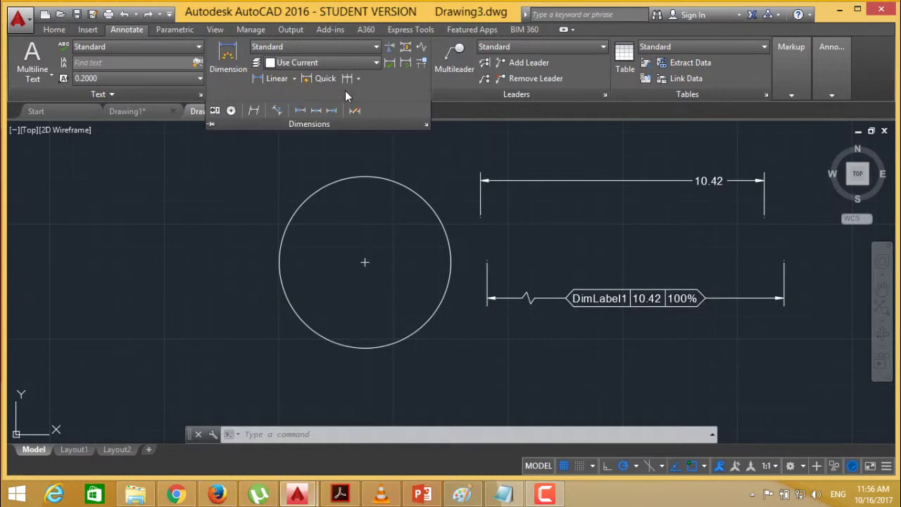
- Rotate the top dimension's 10.42 text to a steep angle with Text Angle
left_click(278, 112)
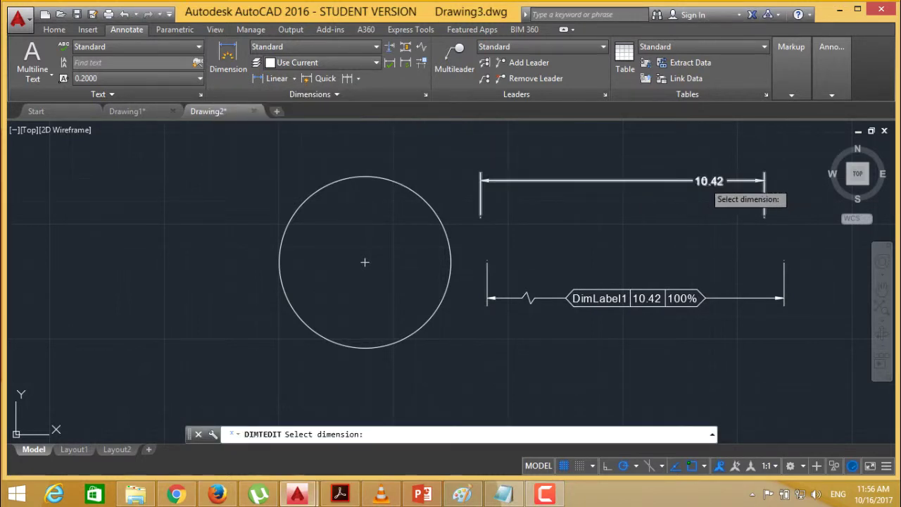
left_click(705, 181)
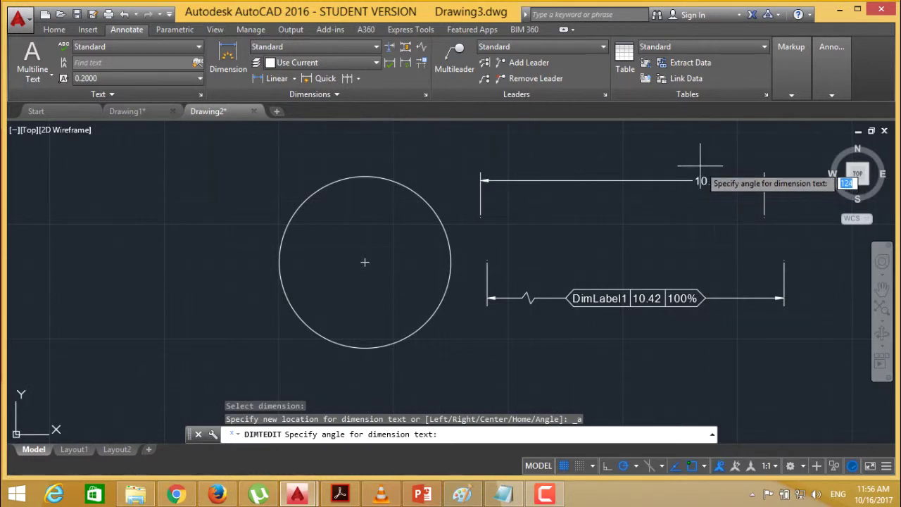
left_click(701, 166)
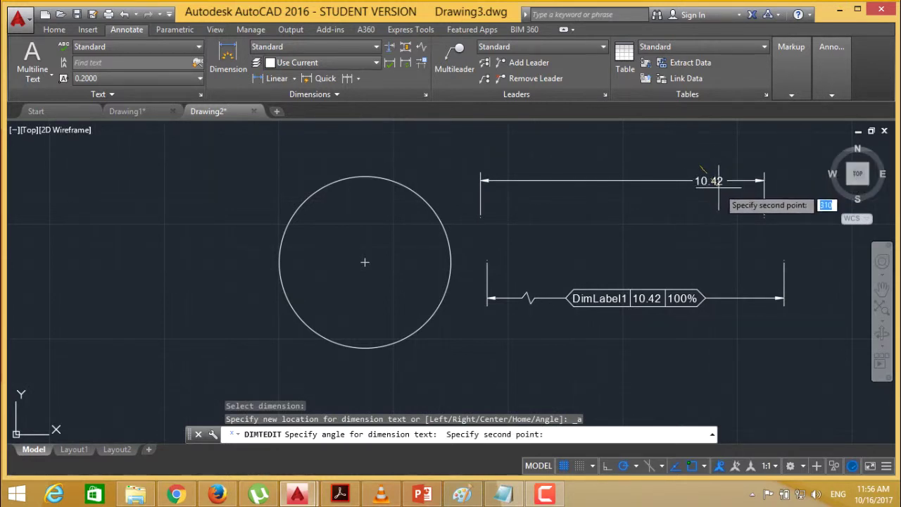
left_click(723, 194)
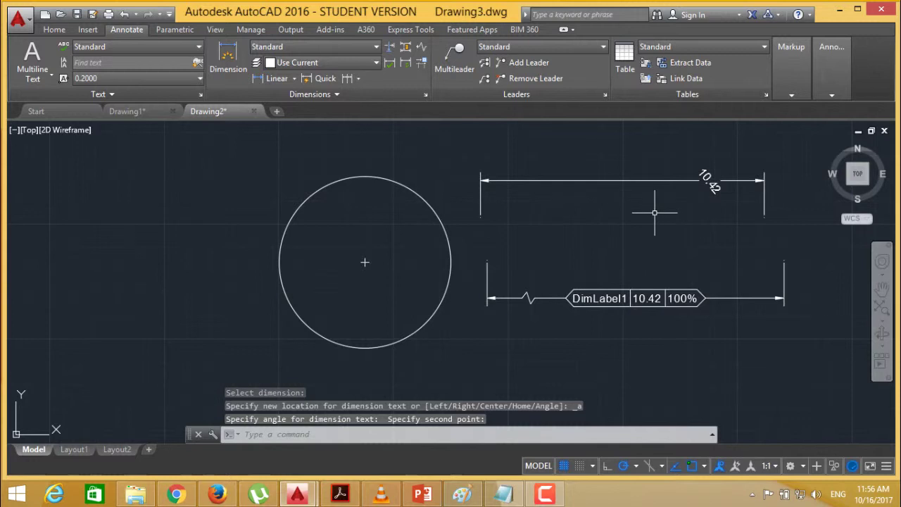
- Move the slanted 10.42 text along its dimension line to a new point
left_click(710, 180)
mouse_move(710, 181)
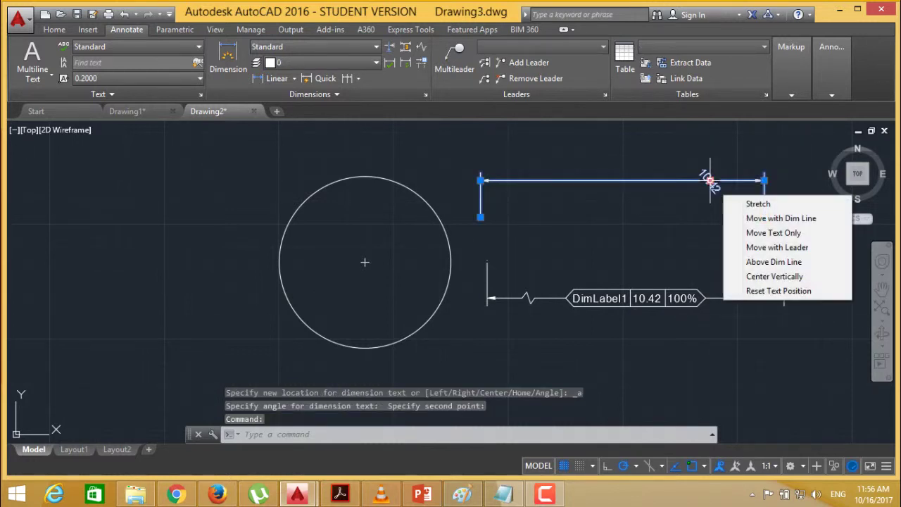
left_click(774, 218)
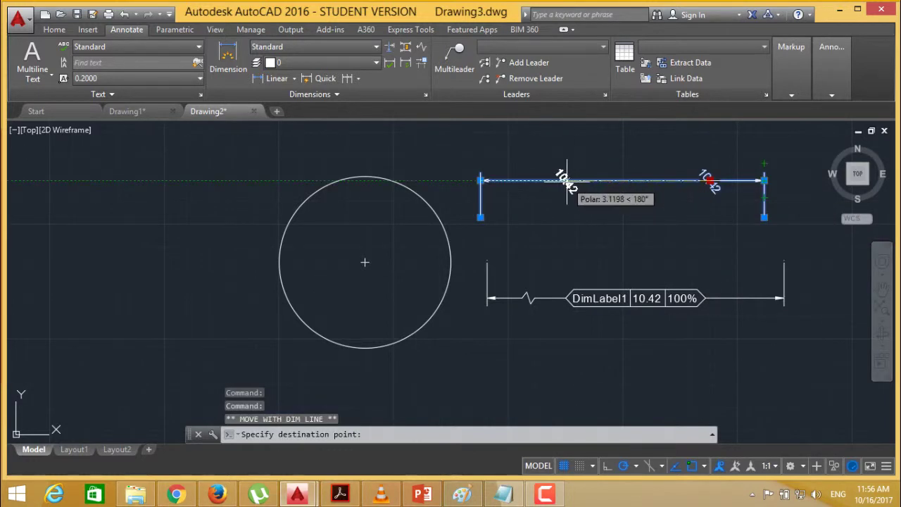
key("Escape")
key("Escape")
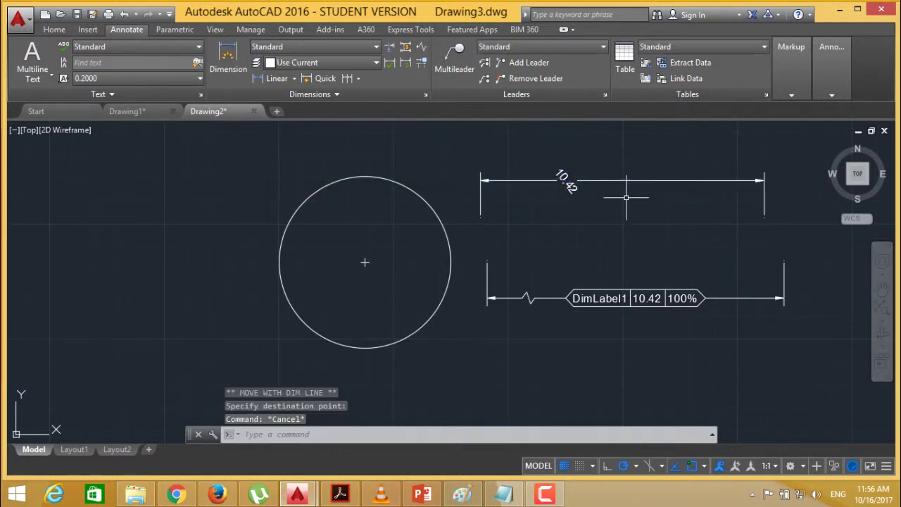